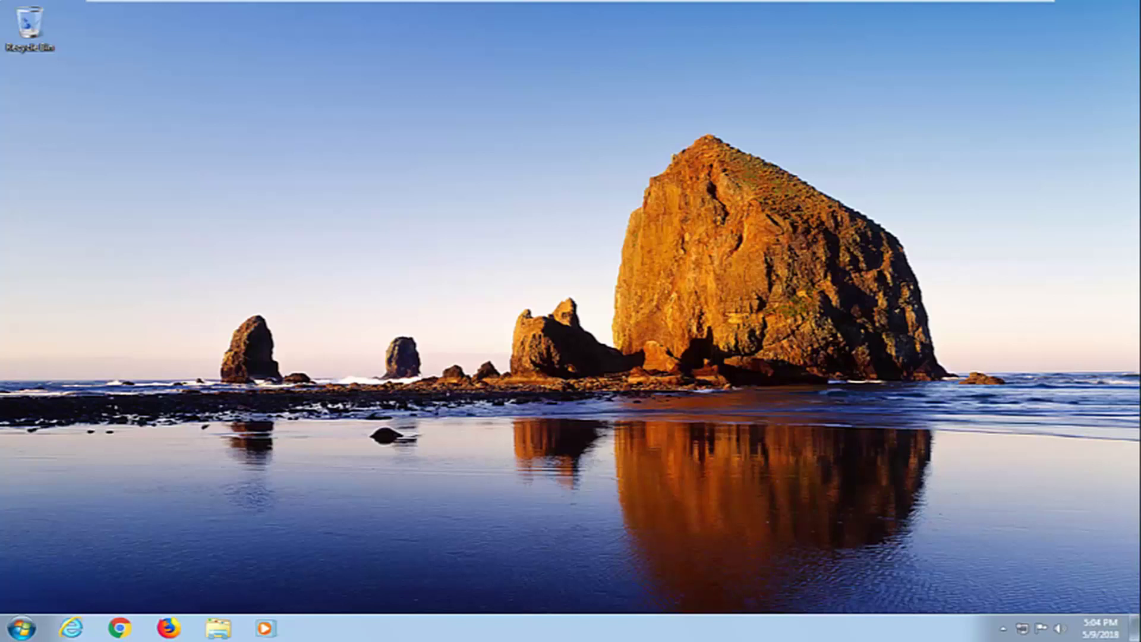
# Search the Start menu for regedit and run Registry Editor as administrator
pyautogui.click(22, 628)
pyautogui.write('re')
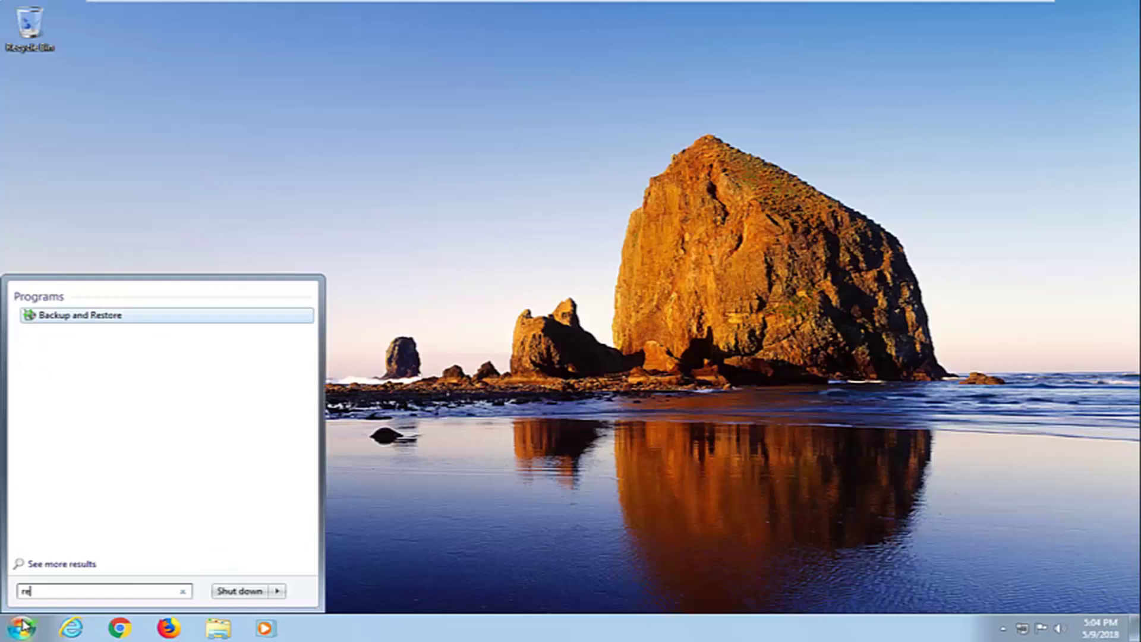
pyautogui.write('fedit')
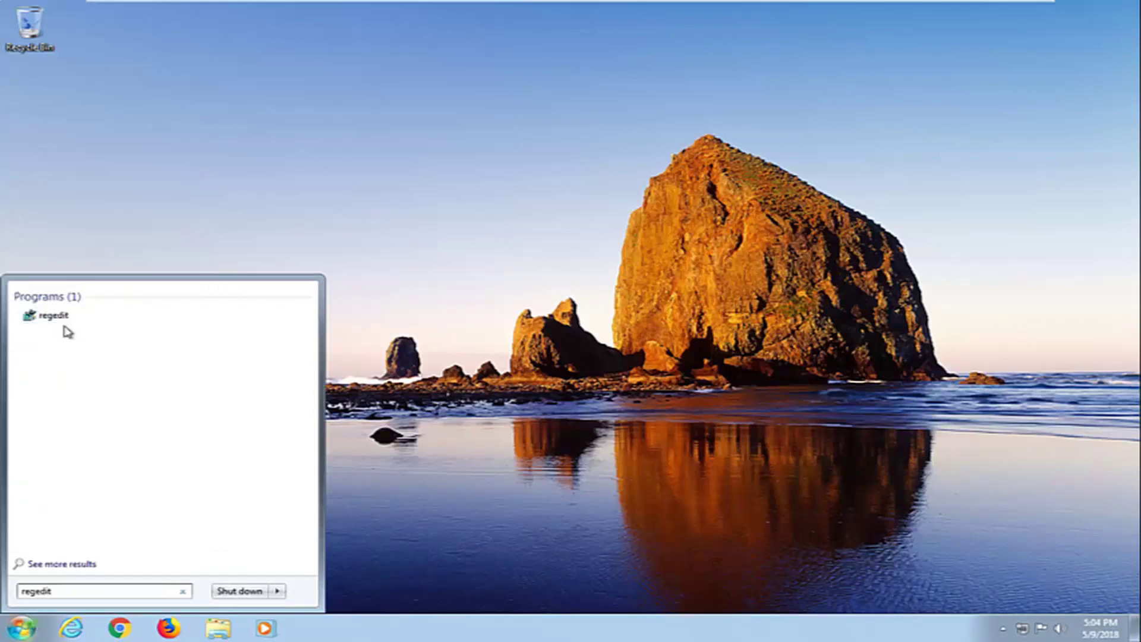
pyautogui.rightClick(41, 321)
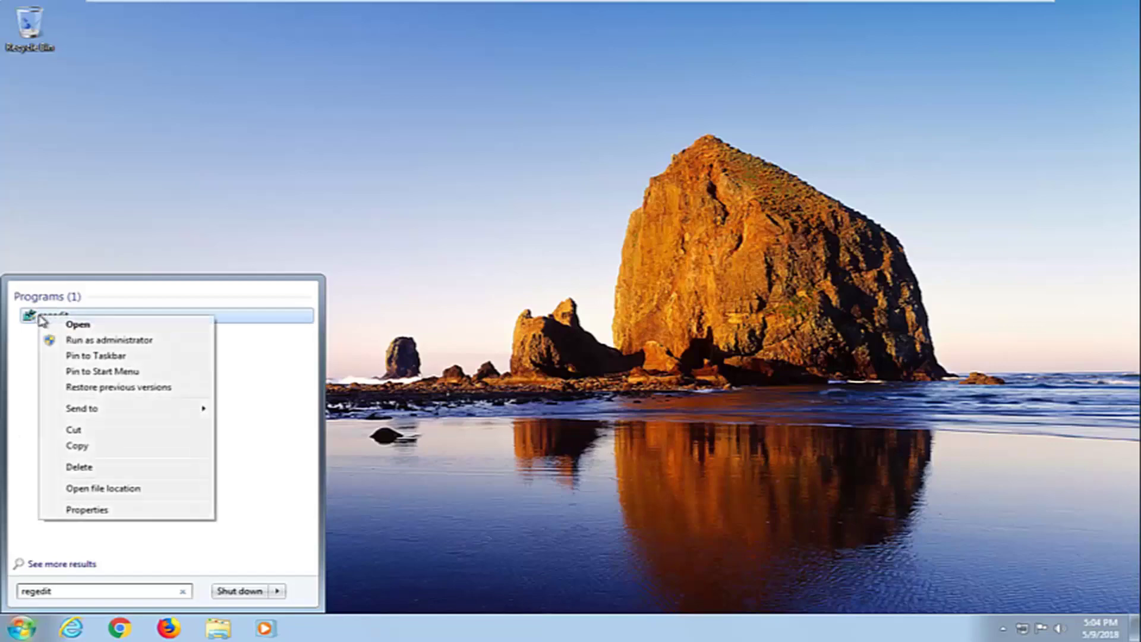
pyautogui.click(76, 337)
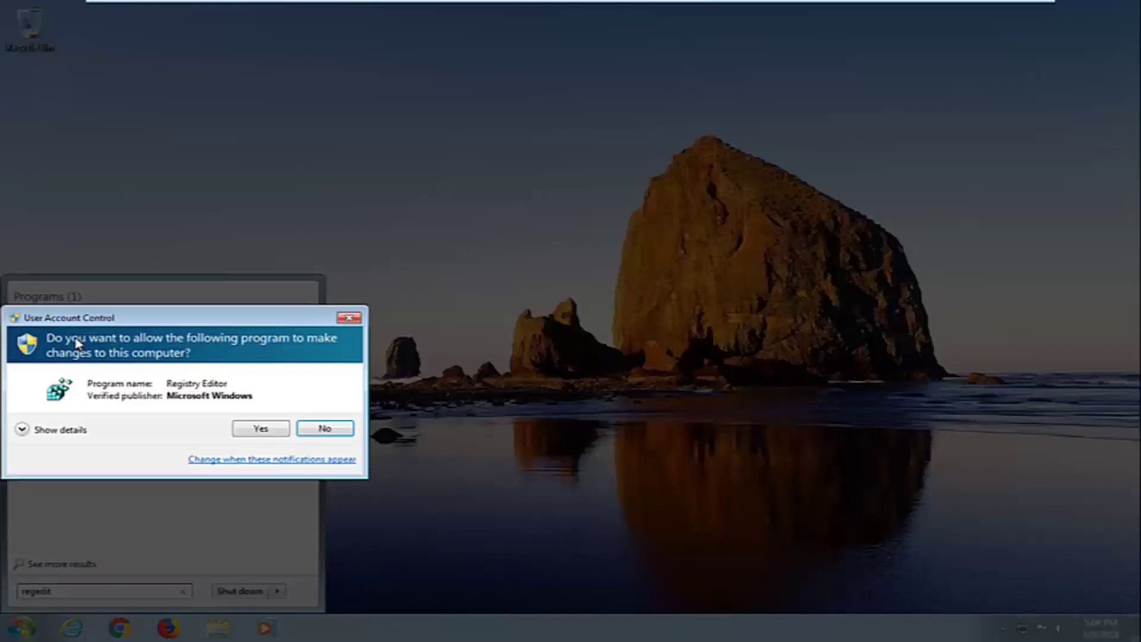
# Approve the UAC prompt and open HKEY_CLASSES_ROOT\.exe in the key tree
pyautogui.click(261, 429)
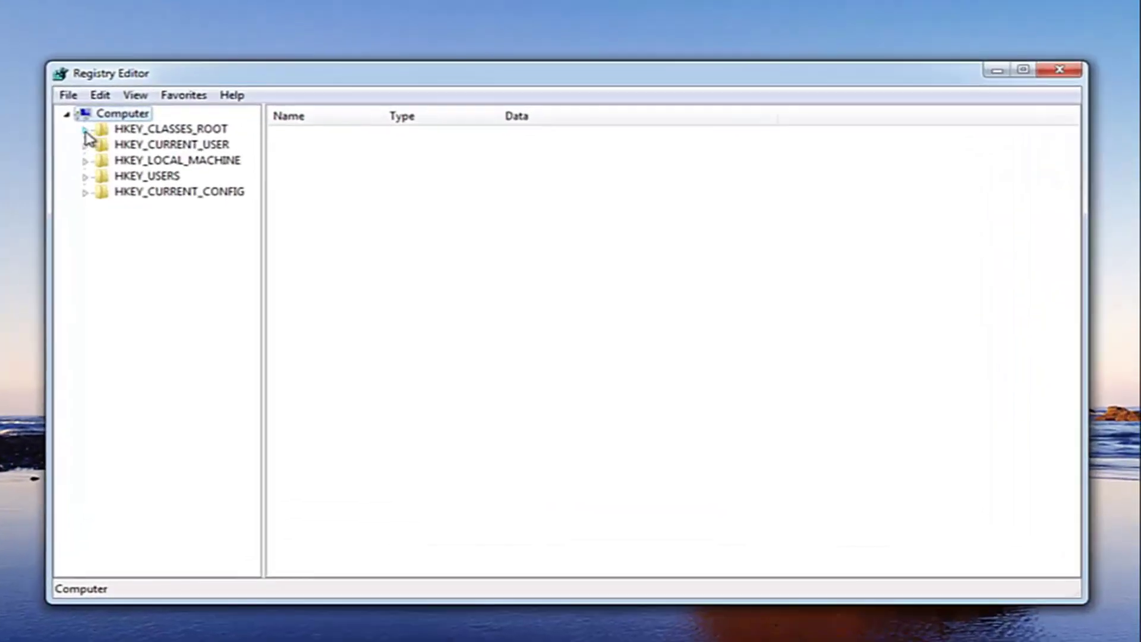
pyautogui.click(85, 130)
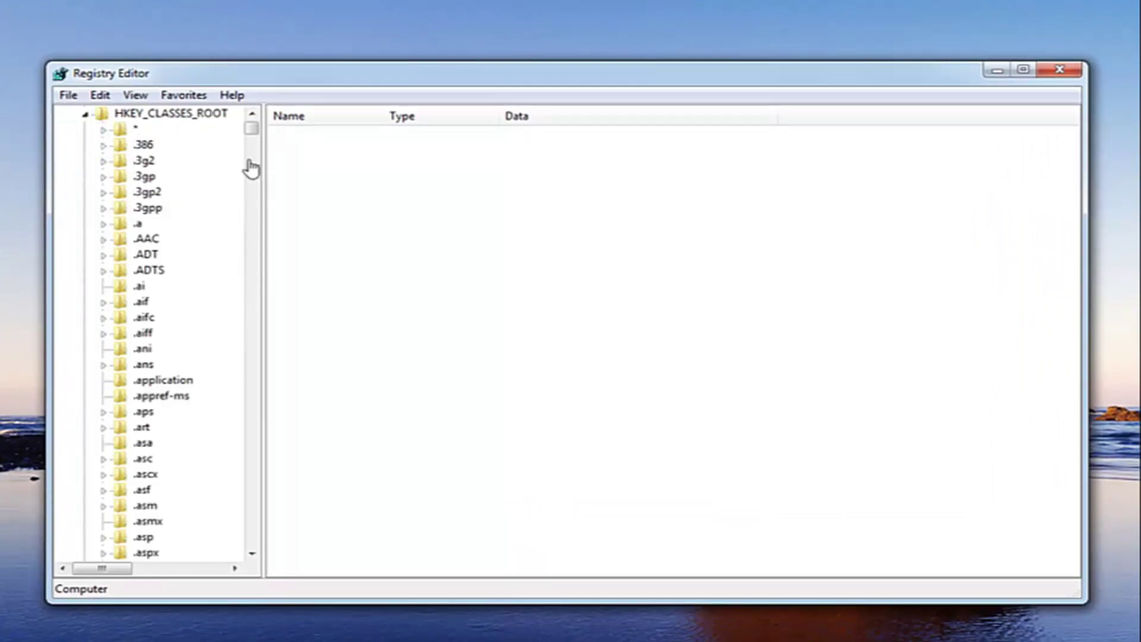
pyautogui.scroll(-17, 226, 293)
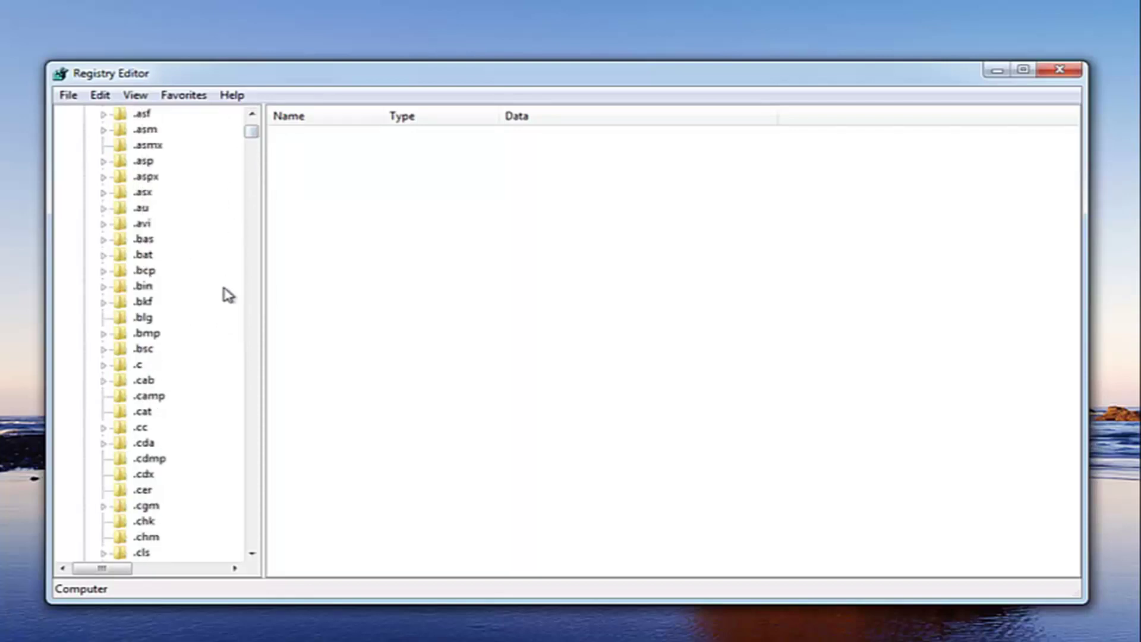
pyautogui.scroll(-12, 198, 336)
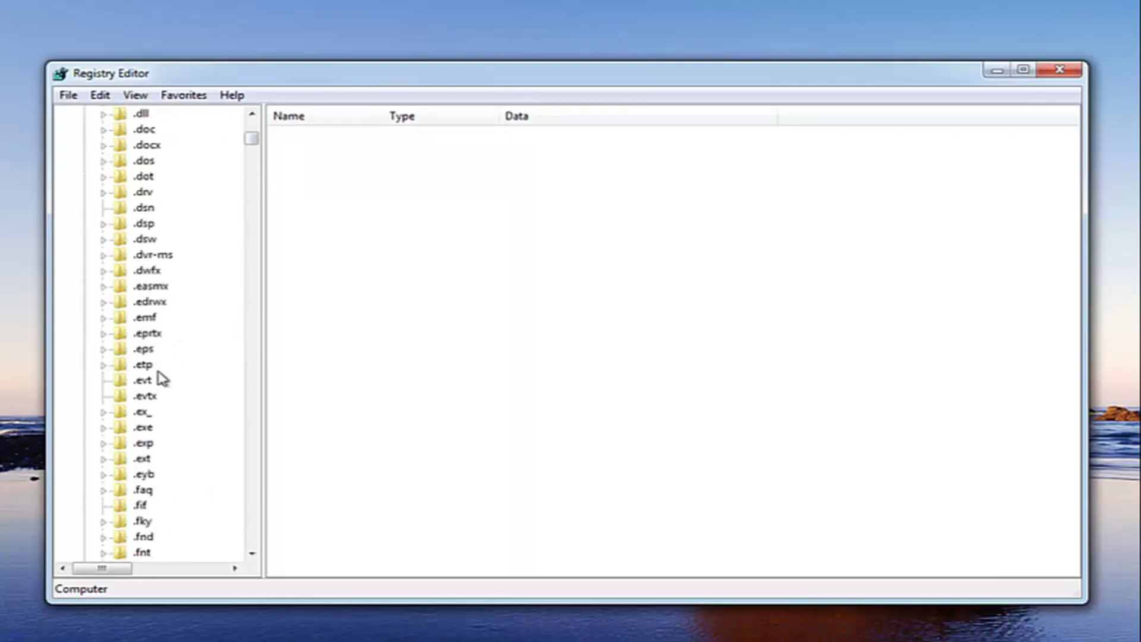
pyautogui.click(145, 429)
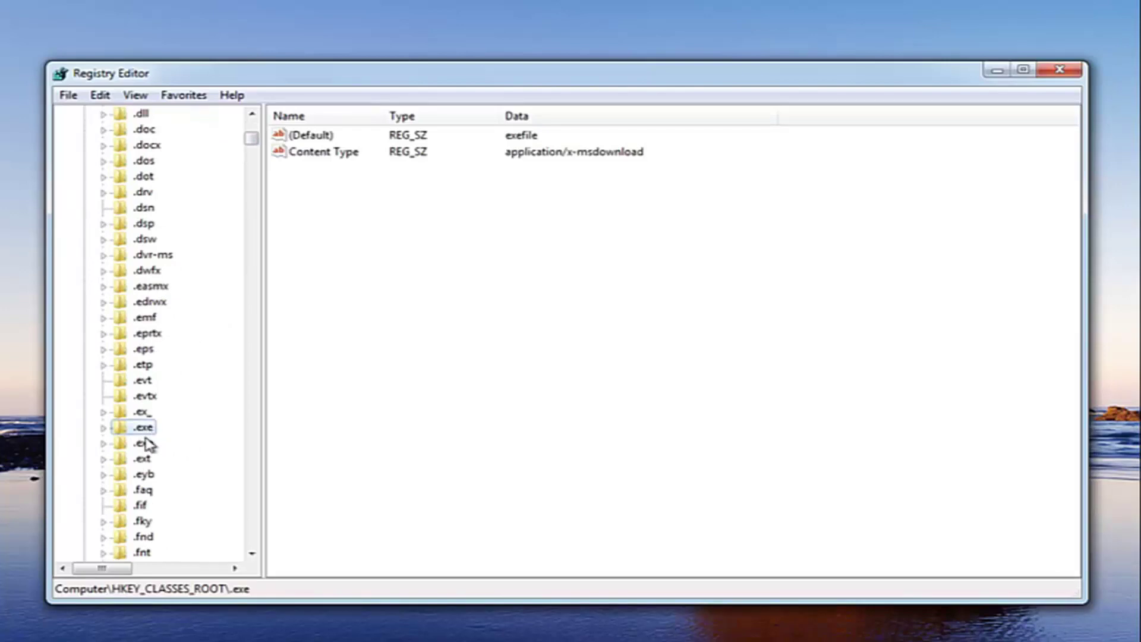
# Confirm the .exe key's (Default) value data as 'exefile' in its Edit String dialog
pyautogui.rightClick(298, 143)
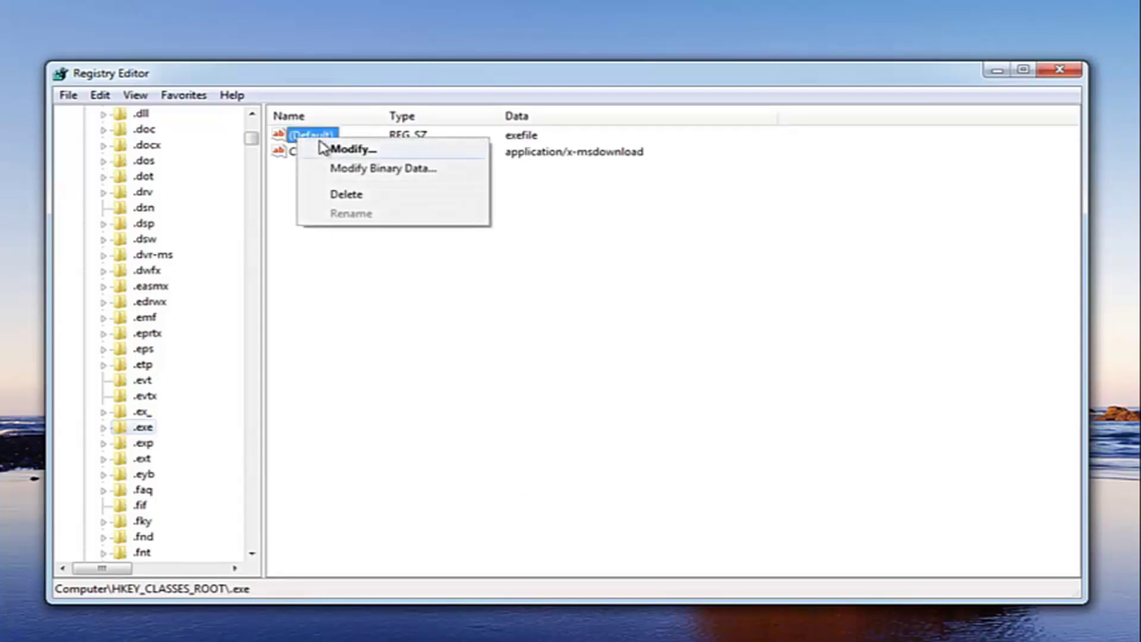
pyautogui.click(335, 148)
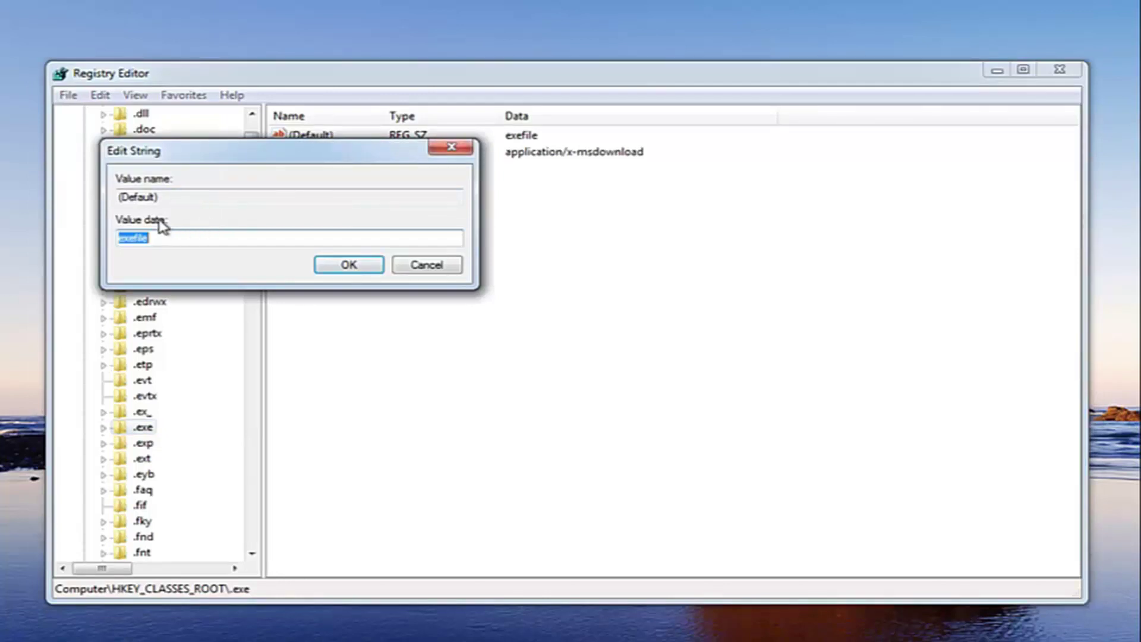
pyautogui.press('End')
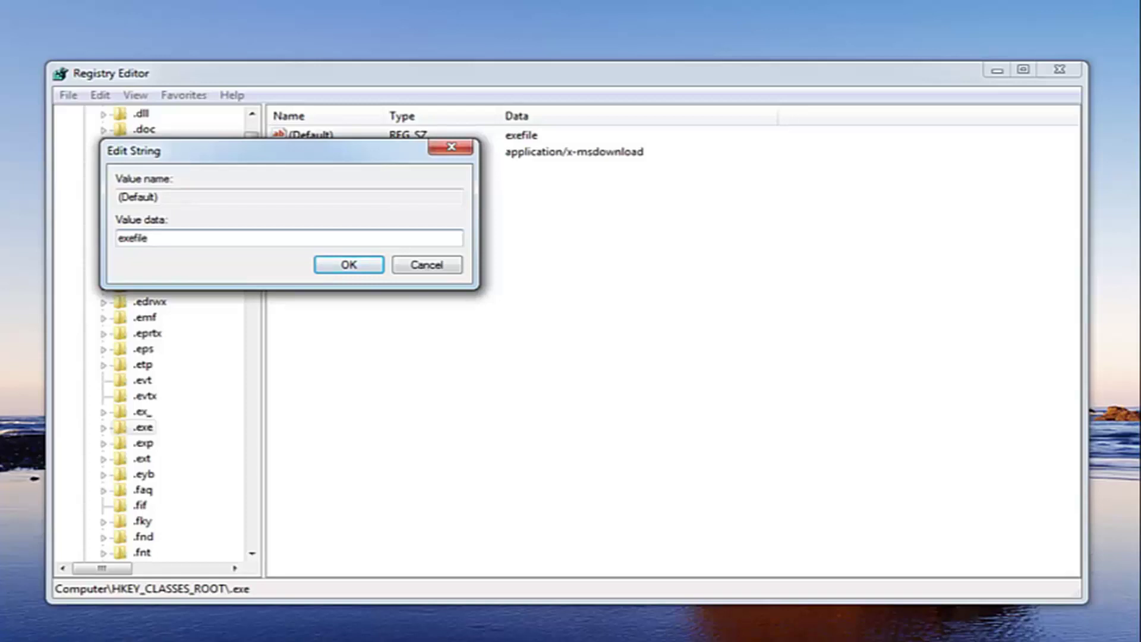
pyautogui.click(348, 265)
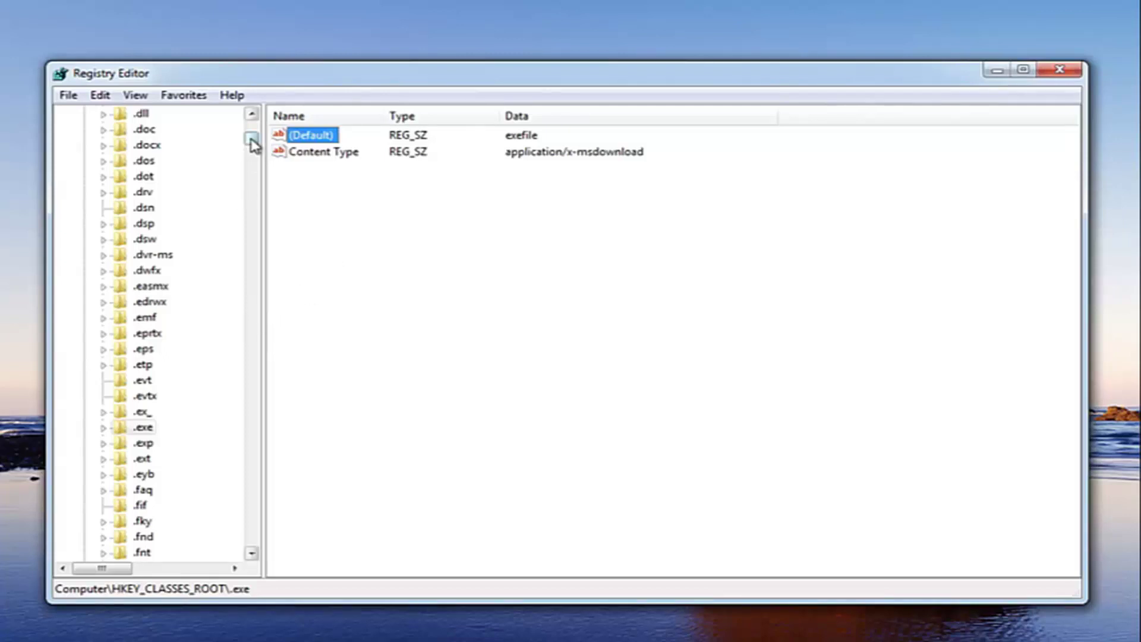
# Scroll the key tree down to HKEY_CLASSES_ROOT\exefile and select it
pyautogui.moveTo(253, 144); pyautogui.dragTo(253, 256)
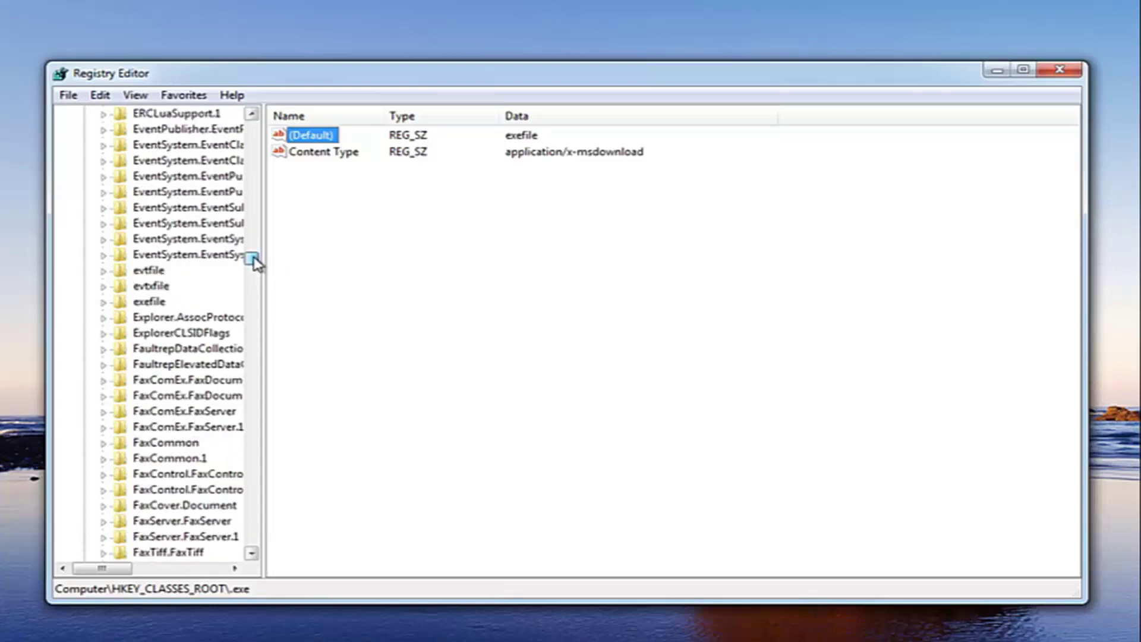
pyautogui.click(150, 301)
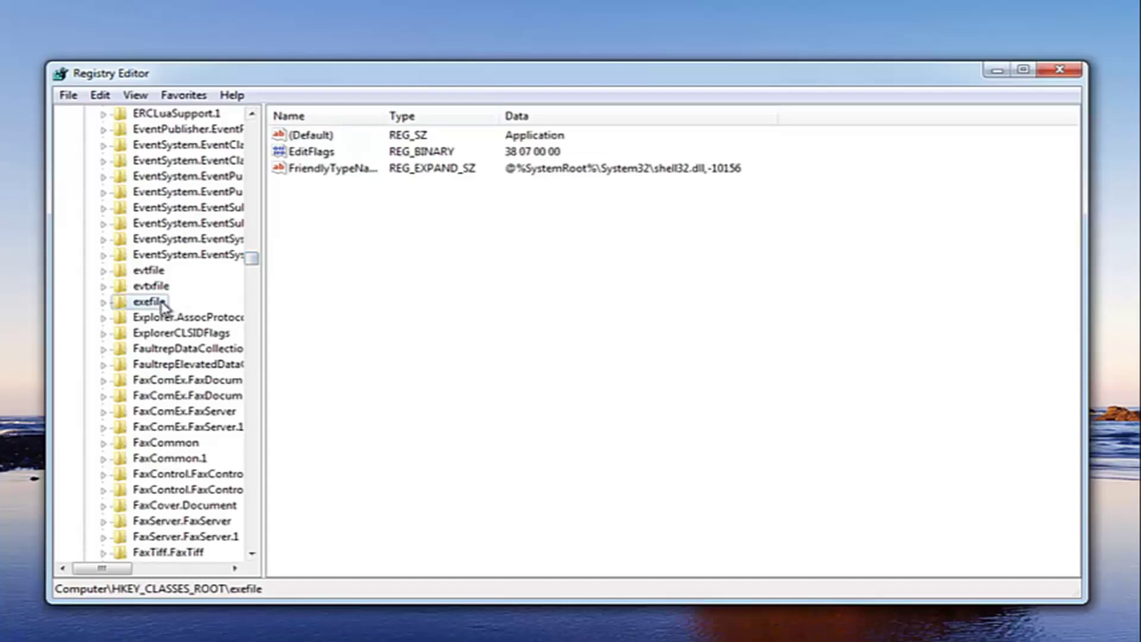
# Open exefile's (Default) value and replace 'Application' with an opening double quote
pyautogui.doubleClick(311, 143)
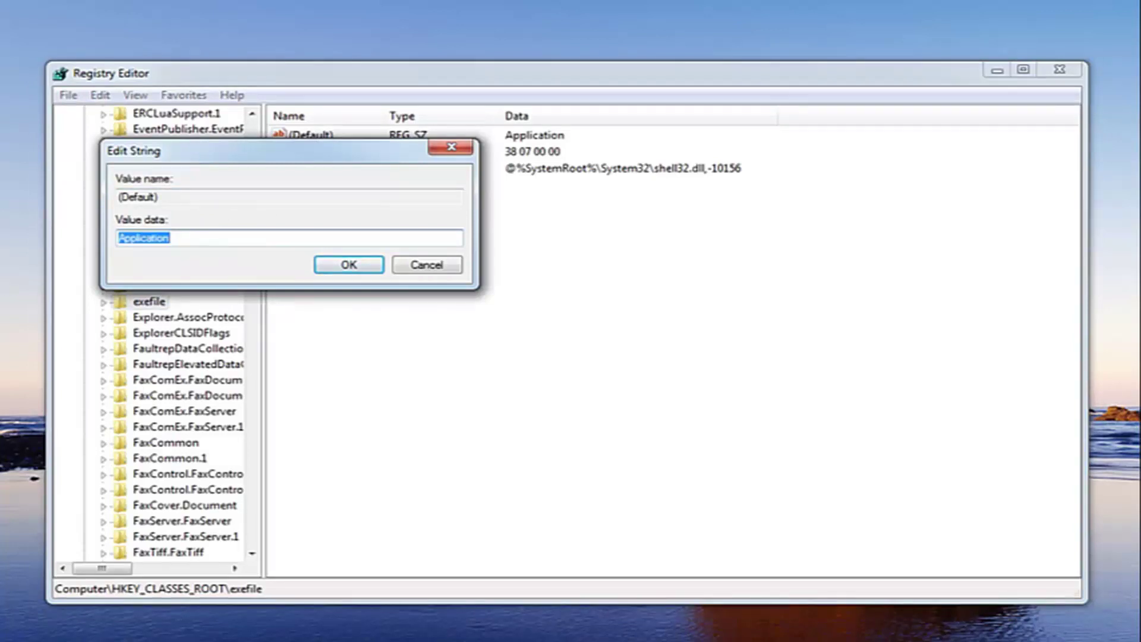
pyautogui.click(217, 238)
pyautogui.hotkey('ctrl', 'a')
pyautogui.write('"')
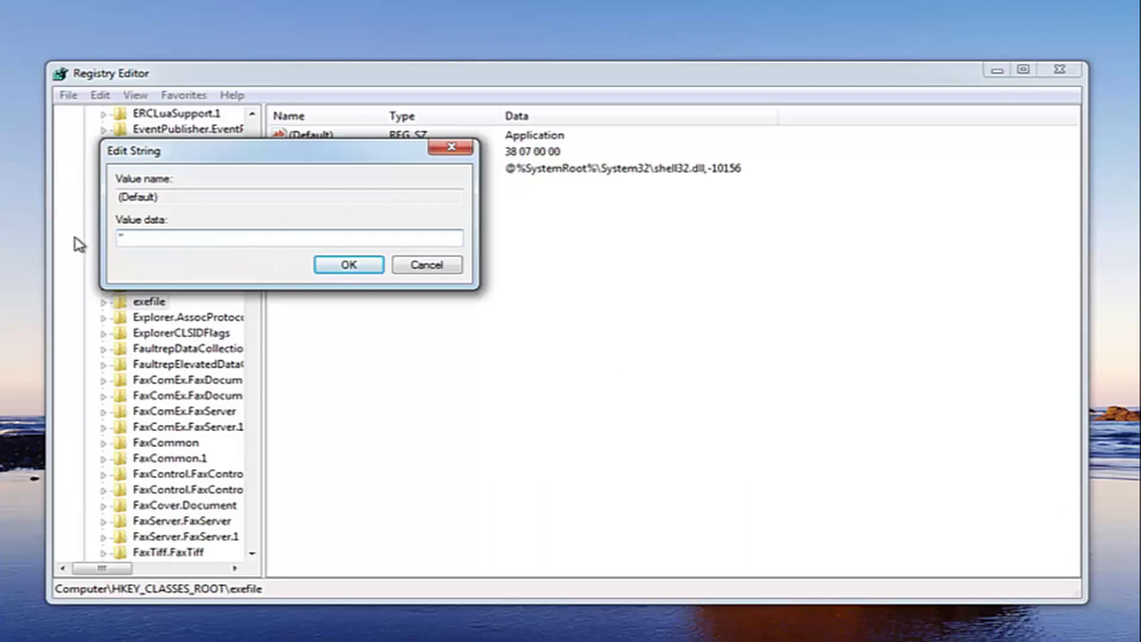
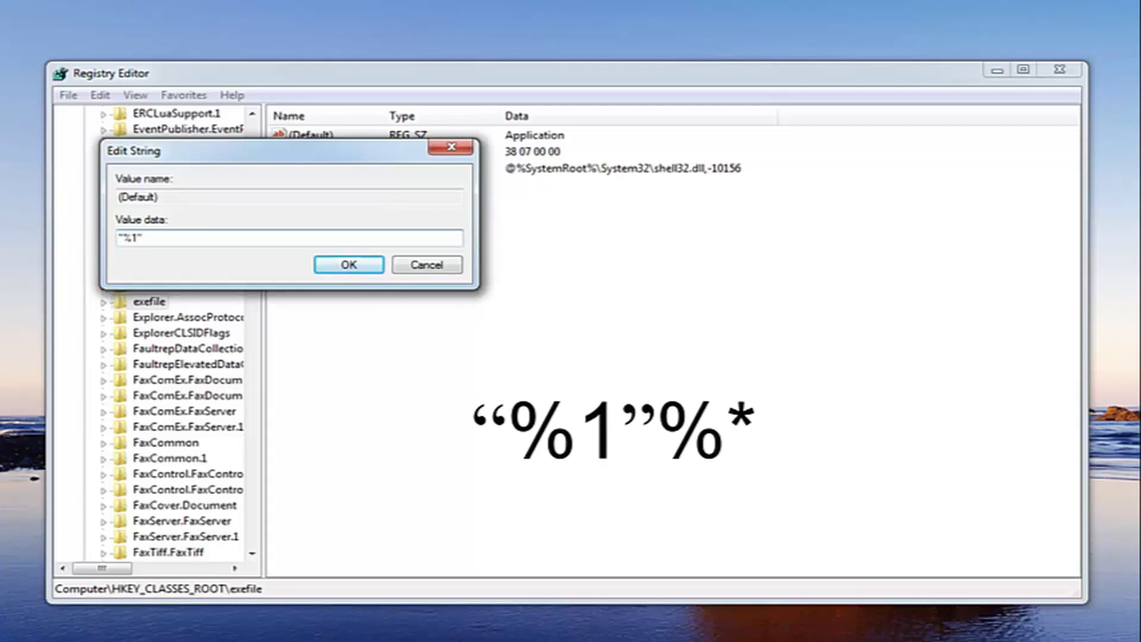
# Finish the exefile (Default) value data as "%1"%* and confirm it
pyautogui.write('"%*')
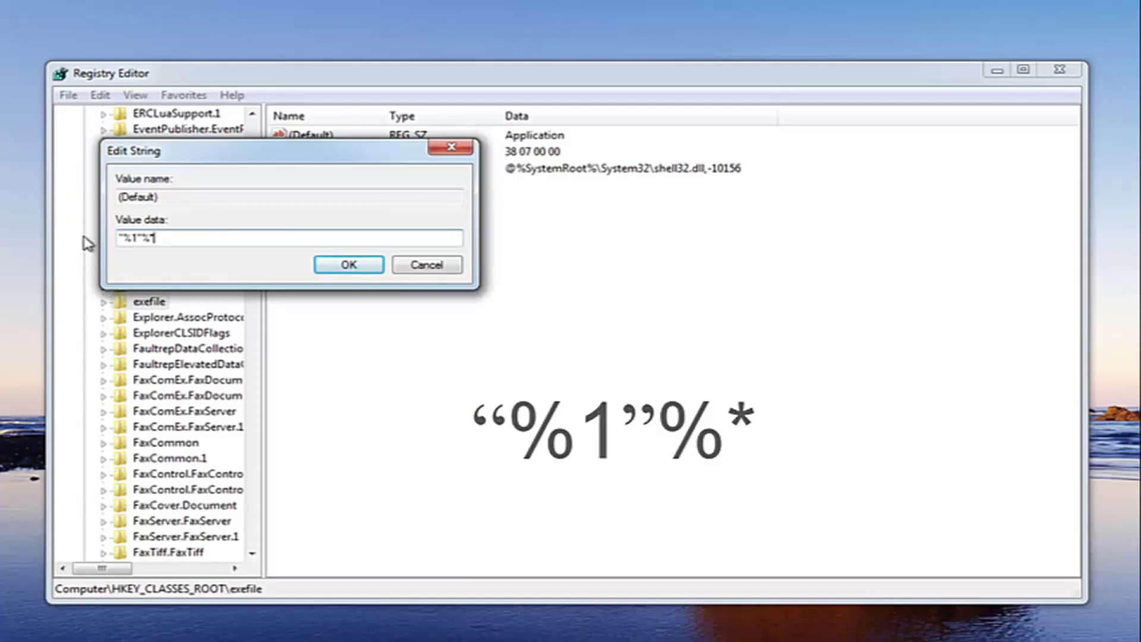
pyautogui.click(349, 269)
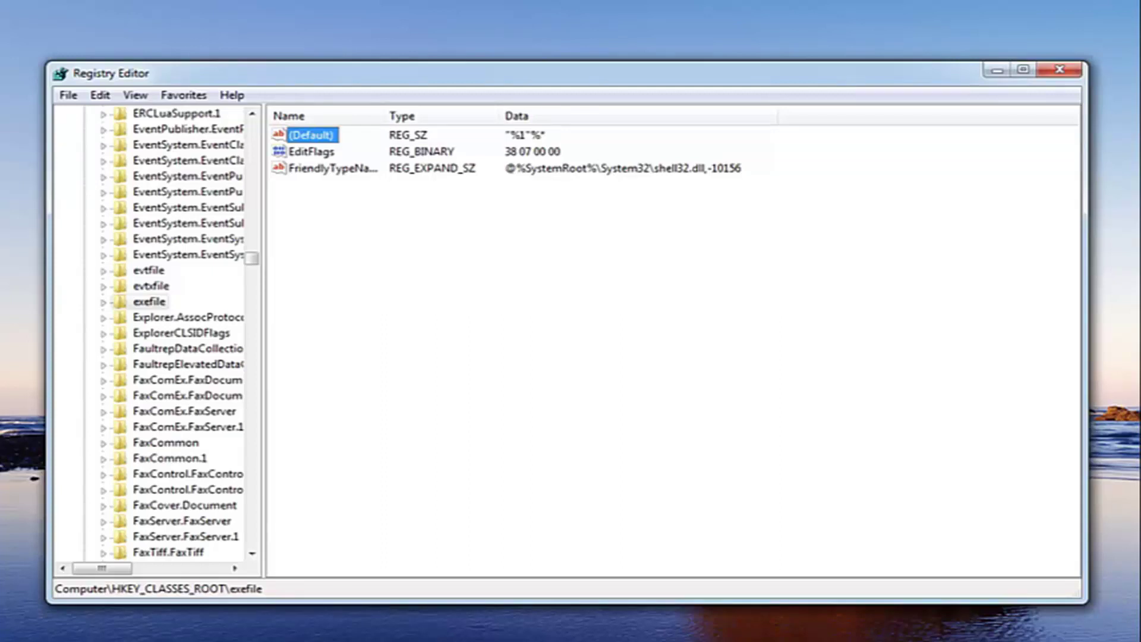
# Expand exefile > shell > open and select the open key to view its values
pyautogui.click(104, 302)
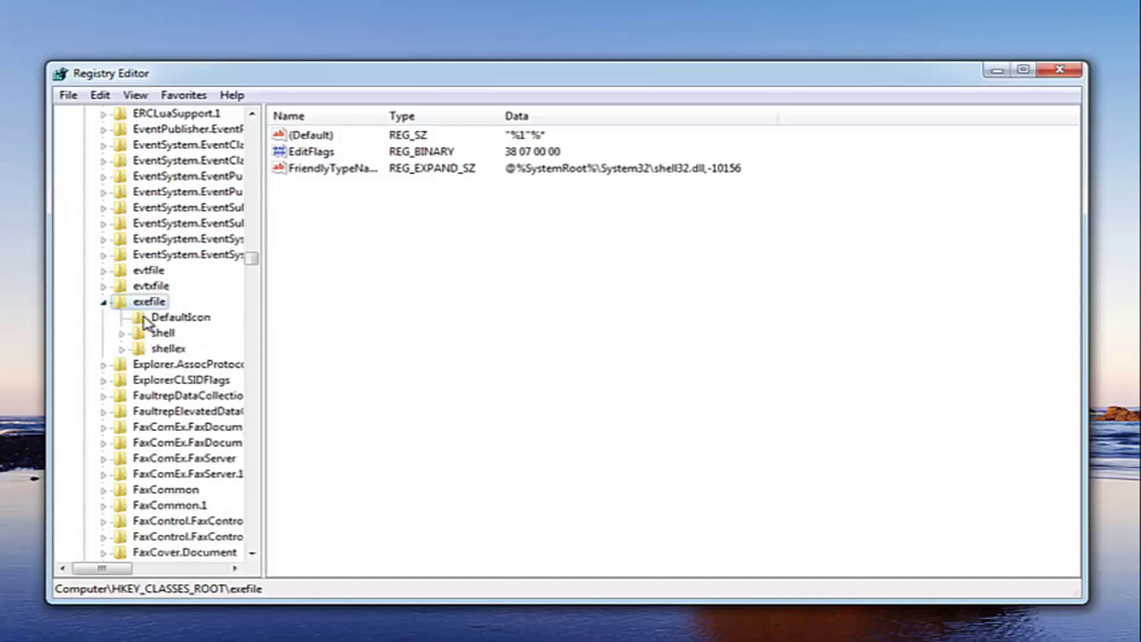
pyautogui.click(122, 335)
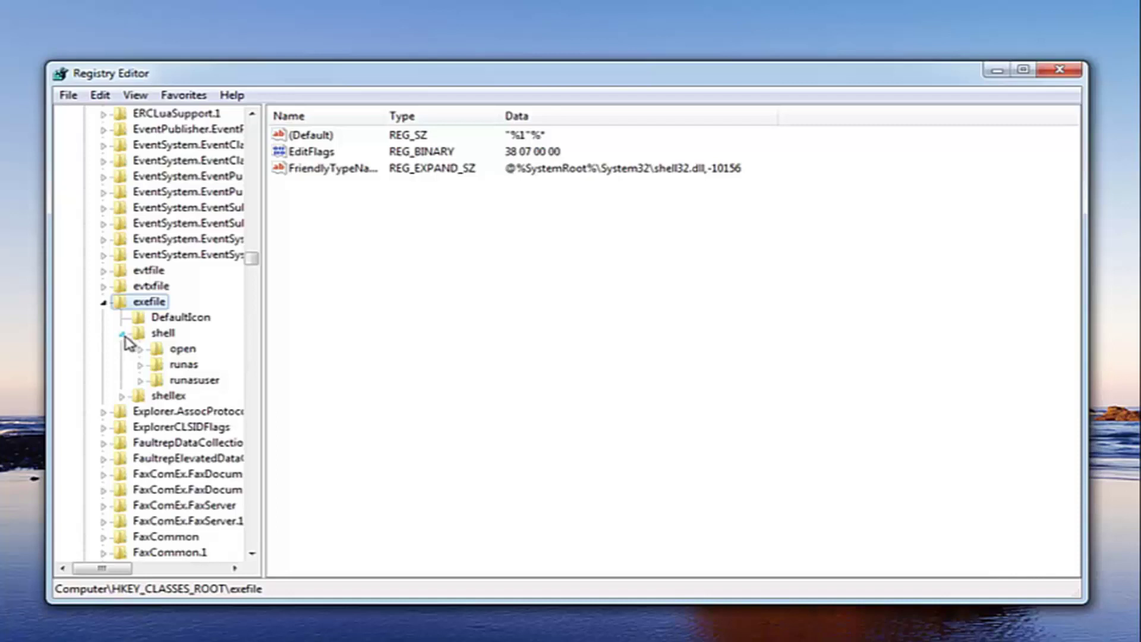
pyautogui.click(140, 349)
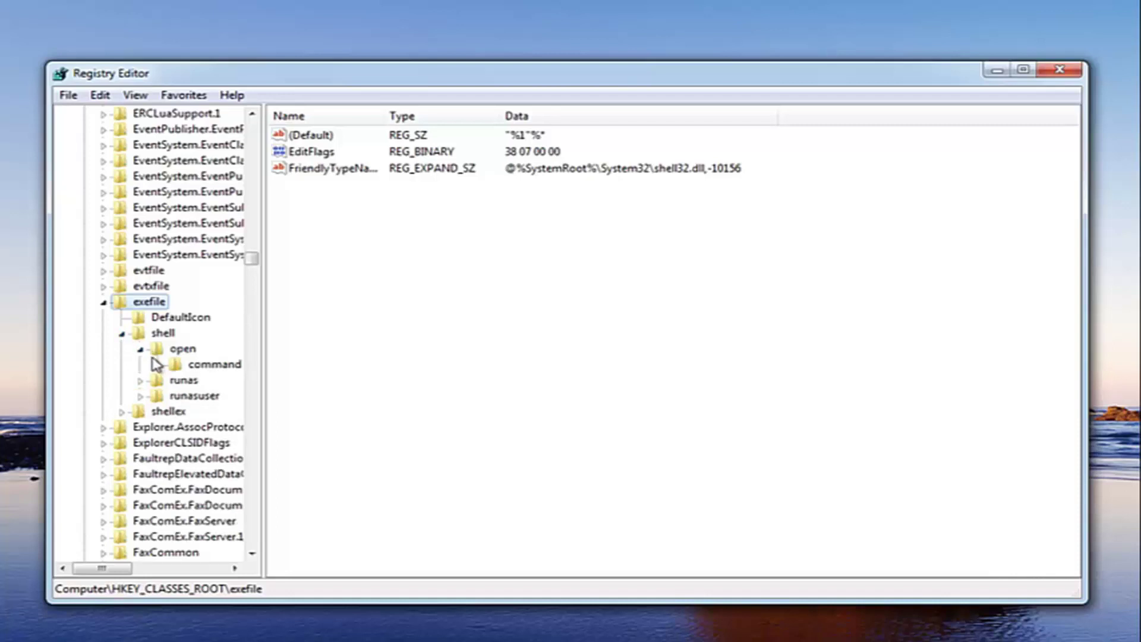
pyautogui.click(178, 352)
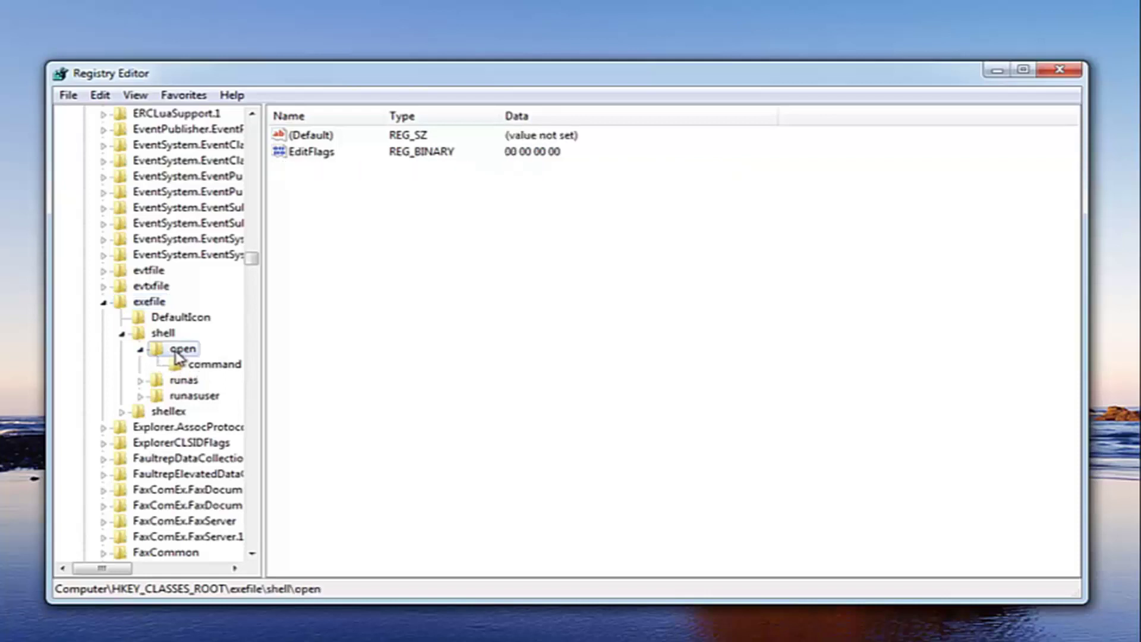
# Edit the open key's (Default) value, entering the opening quote of "%1"%*
pyautogui.doubleClick(310, 137)
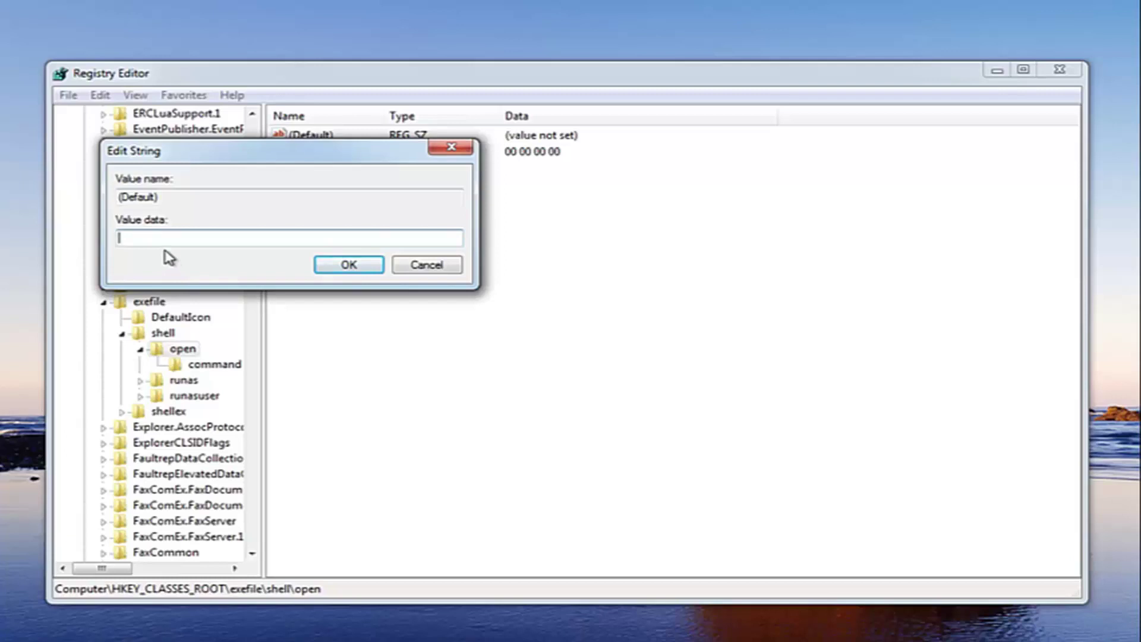
pyautogui.write('"%1"%*')
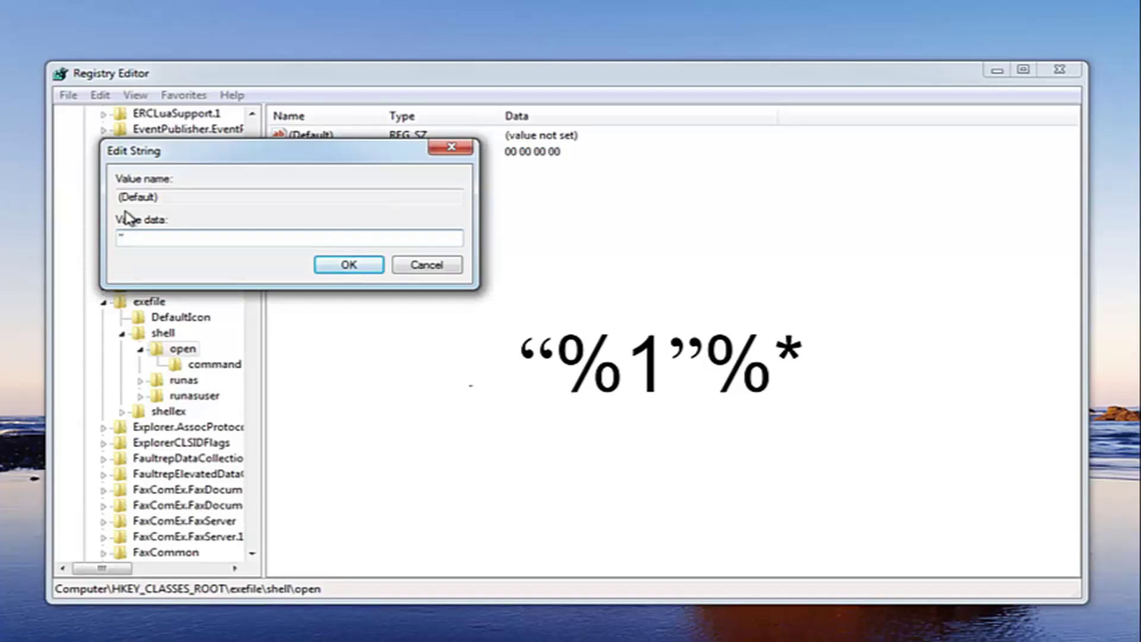
# Enter "%1"%* as the (Default) value data for exefile\shell\open and confirm
pyautogui.write('%1"%*')
pyautogui.click(346, 264)
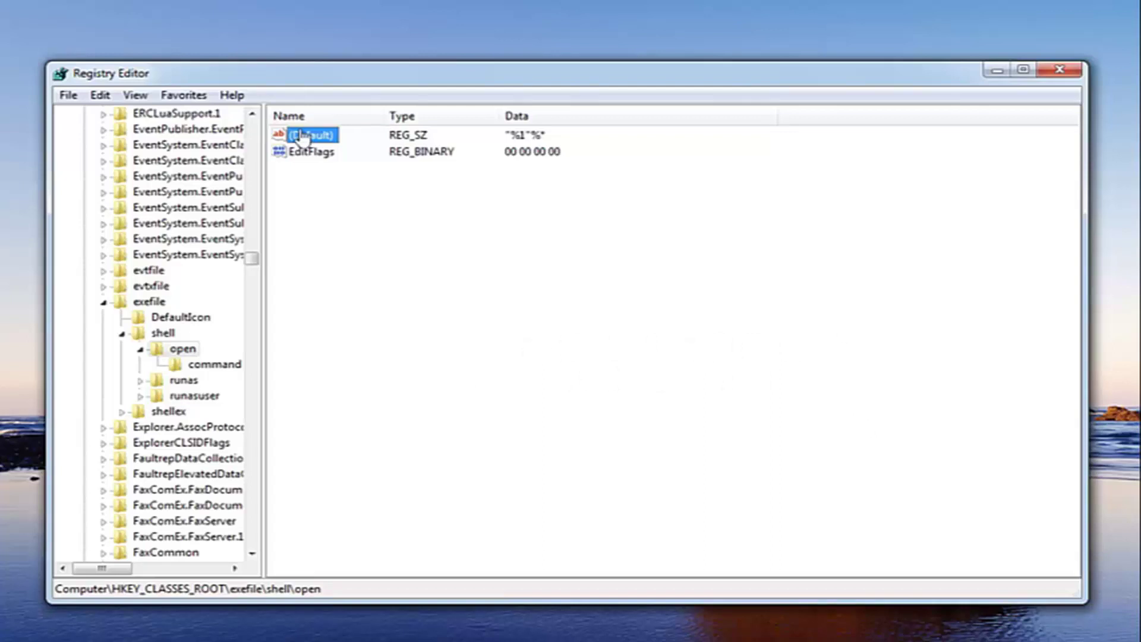
# Export the exefile\shell\open branch to a Desktop registration file named 'backup'
pyautogui.moveTo(293, 81); pyautogui.dragTo(316, 84)
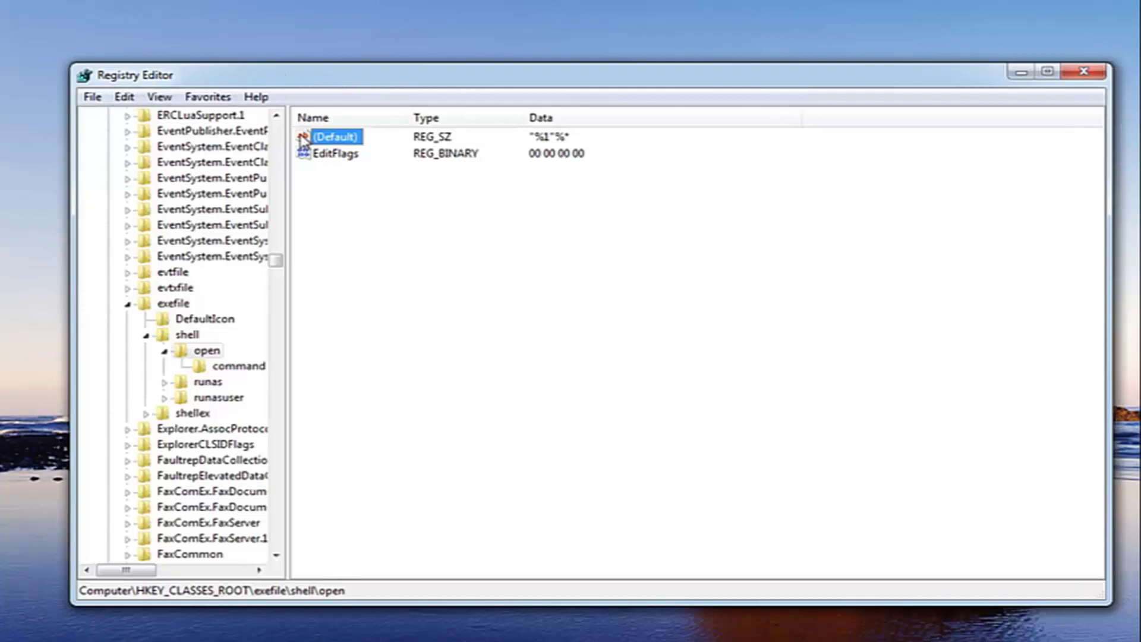
pyautogui.click(92, 98)
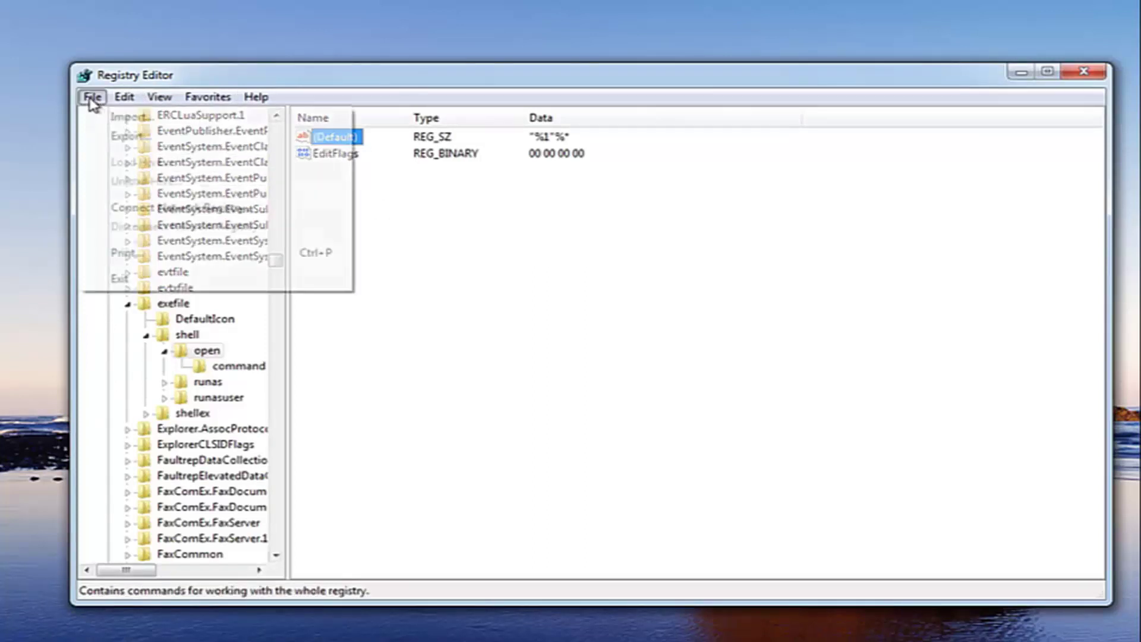
pyautogui.click(123, 138)
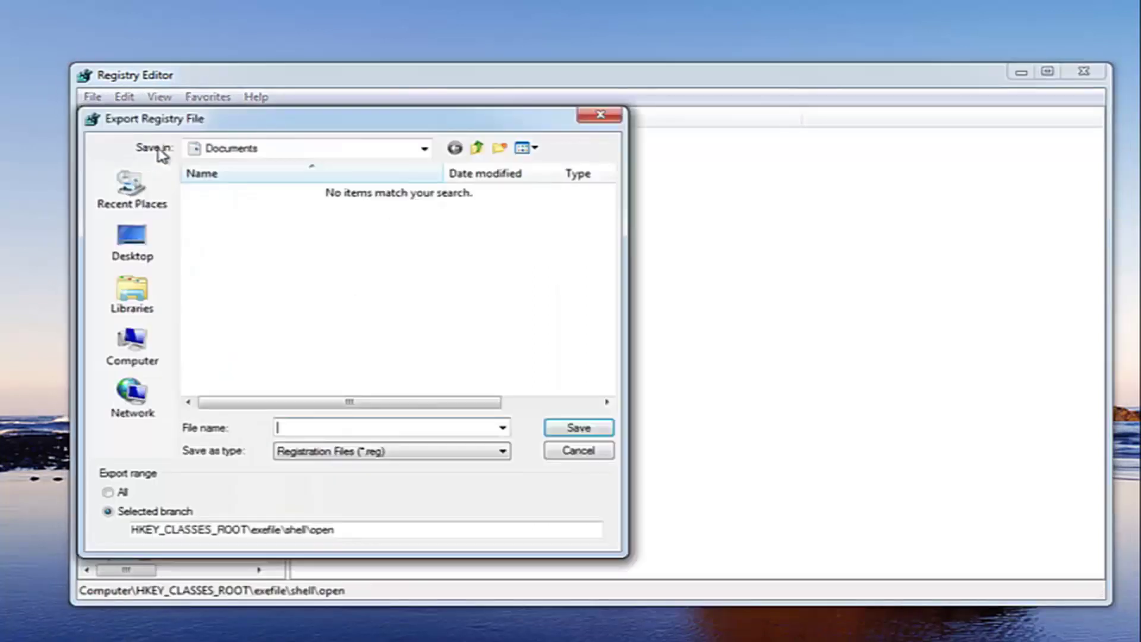
pyautogui.click(133, 257)
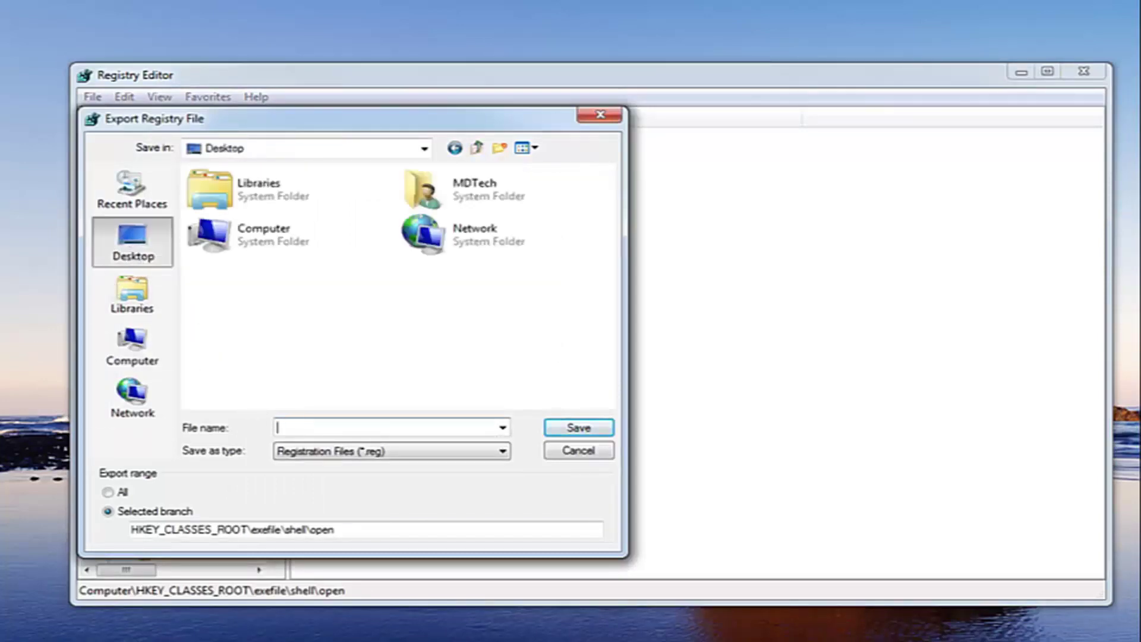
pyautogui.write('backup')
pyautogui.press('Return')
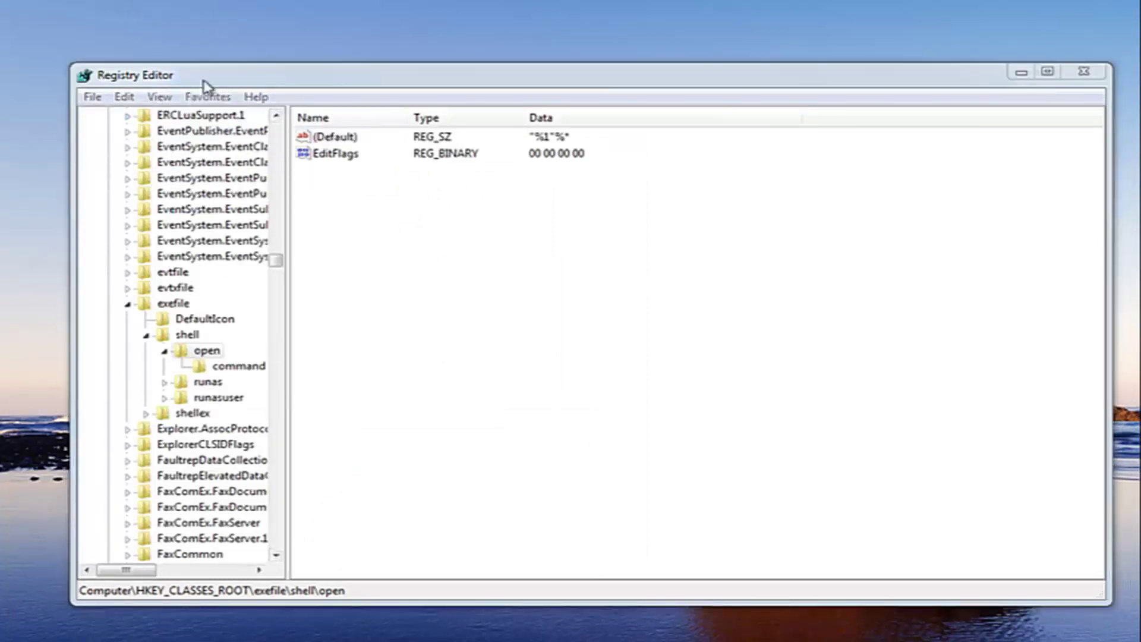
# Import backup.reg from the Desktop and dismiss the success message
pyautogui.moveTo(202, 81); pyautogui.dragTo(255, 80)
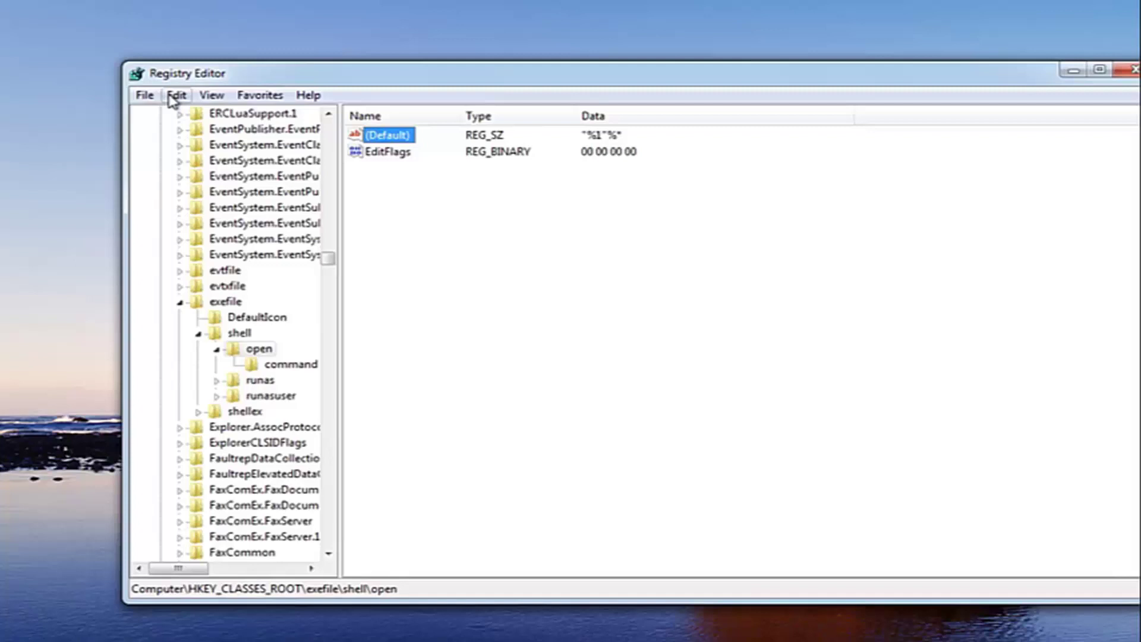
pyautogui.click(145, 97)
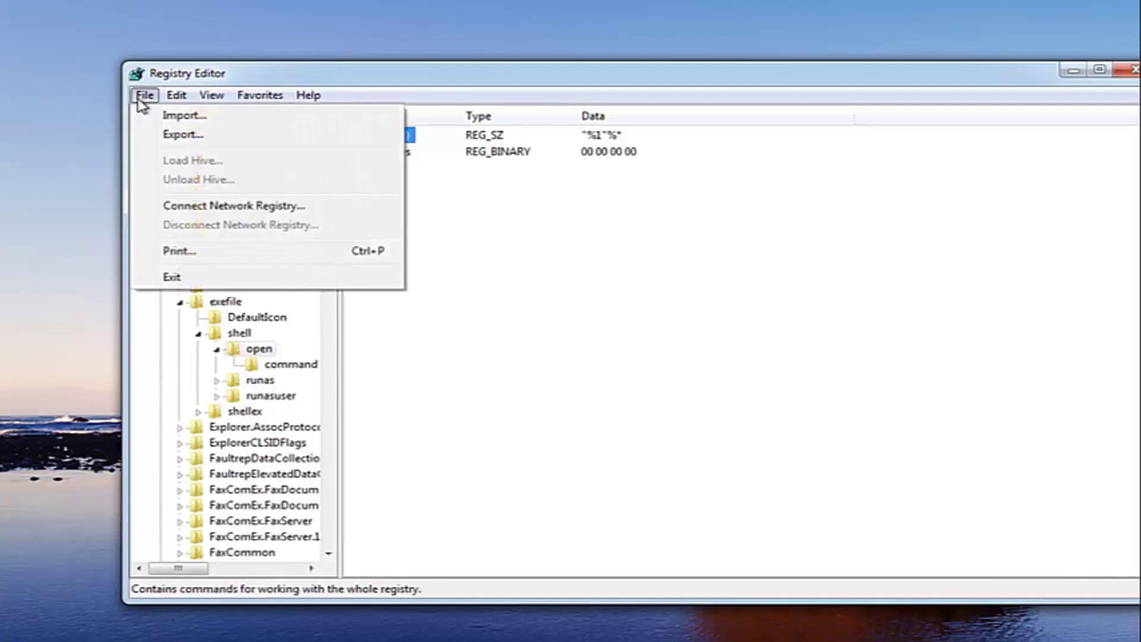
pyautogui.click(173, 117)
pyautogui.doubleClick(364, 321)
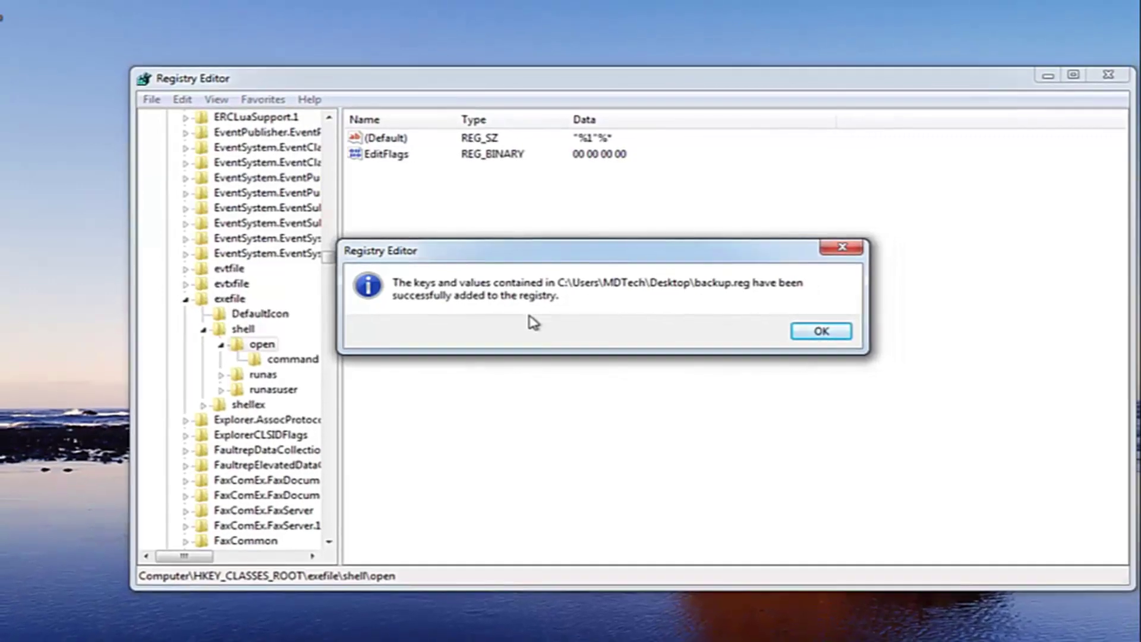
pyautogui.click(819, 246)
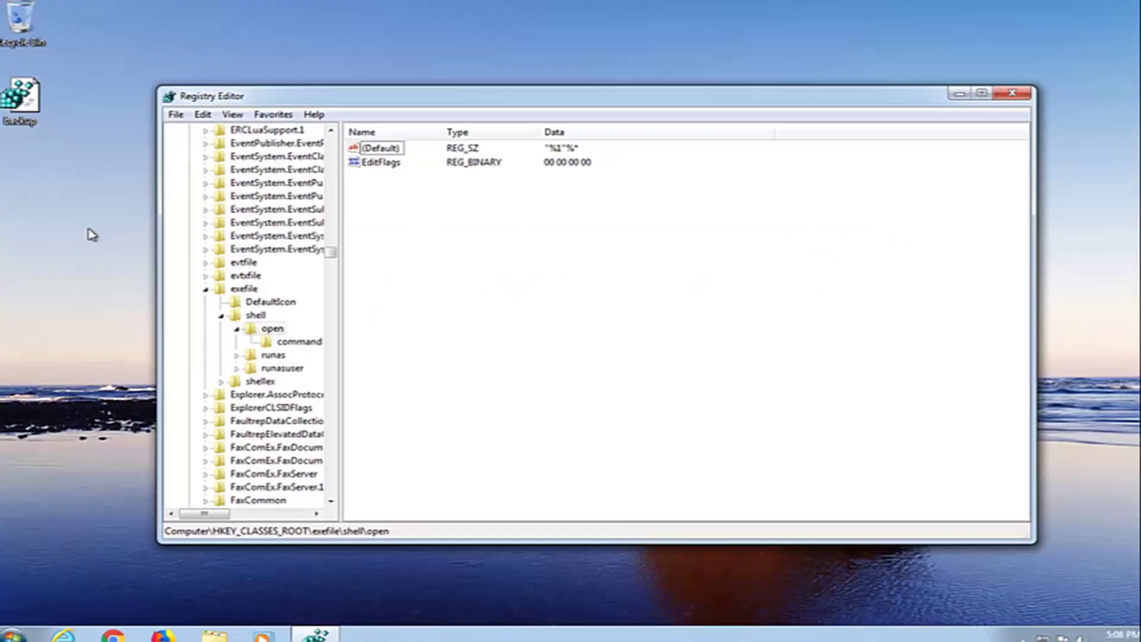
# Send the backup file on the desktop to the Recycle Bin, then close Registry Editor
pyautogui.click(29, 101)
pyautogui.press('Delete')
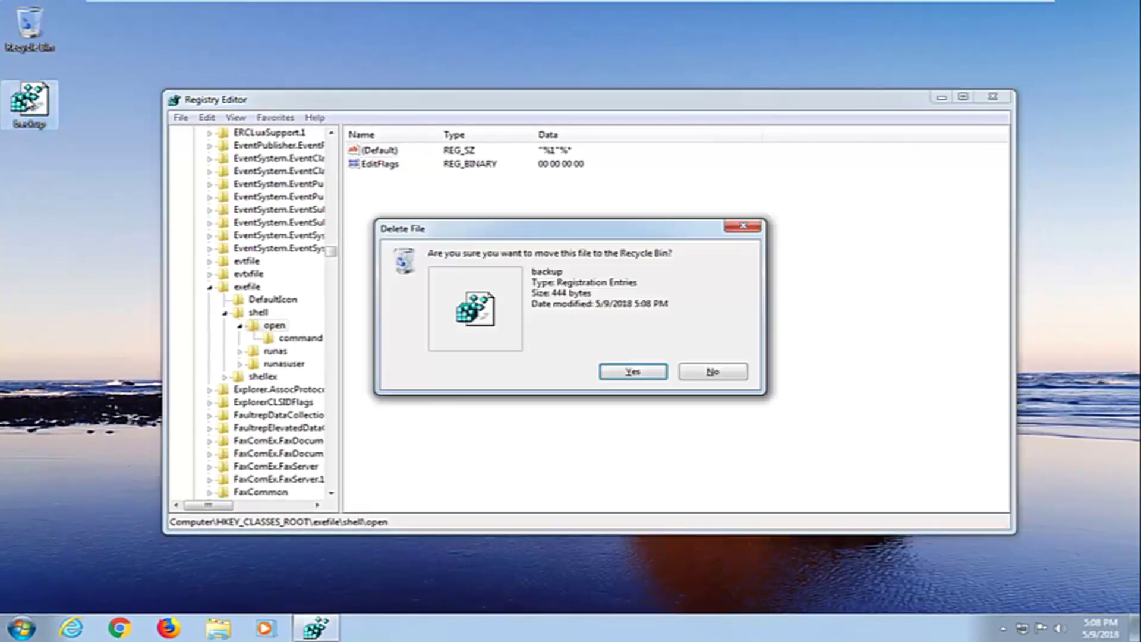
pyautogui.click(621, 371)
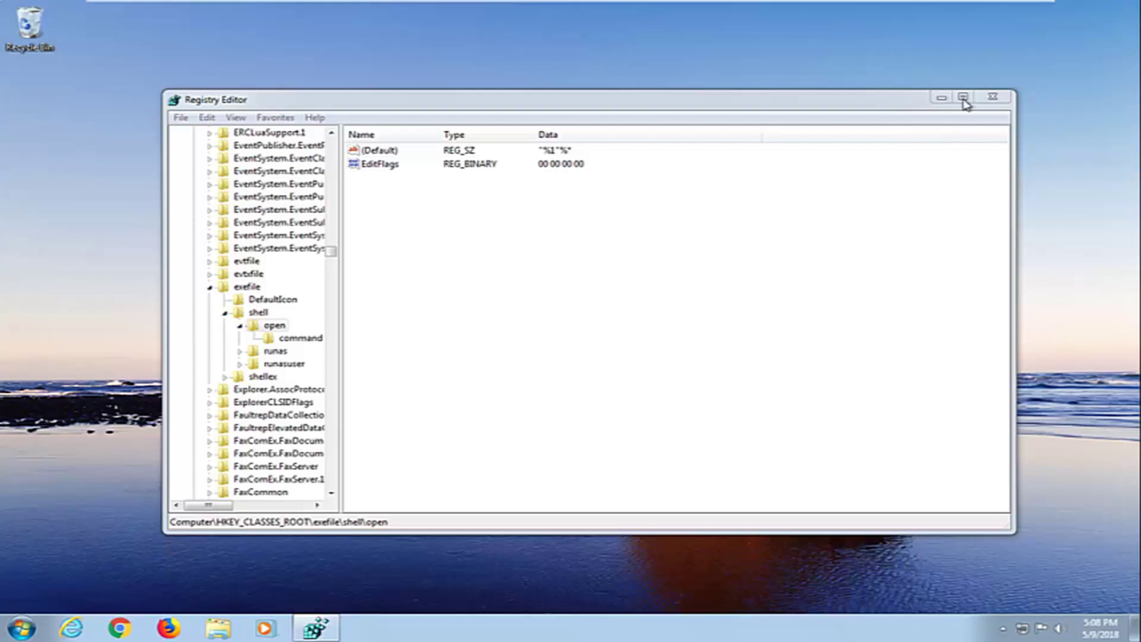
pyautogui.click(992, 97)
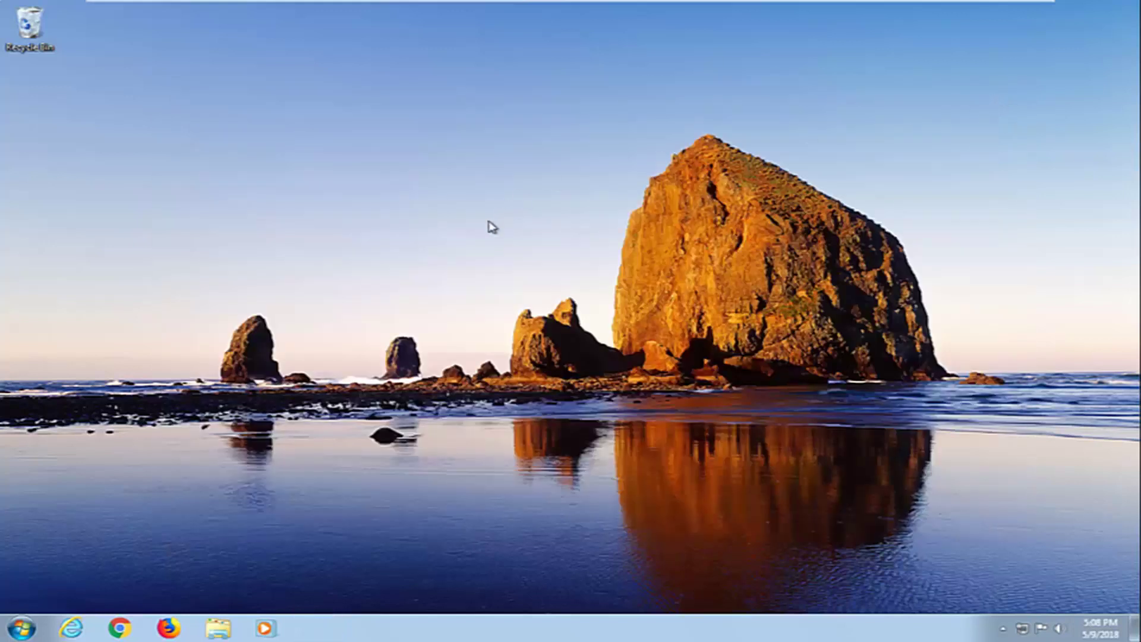